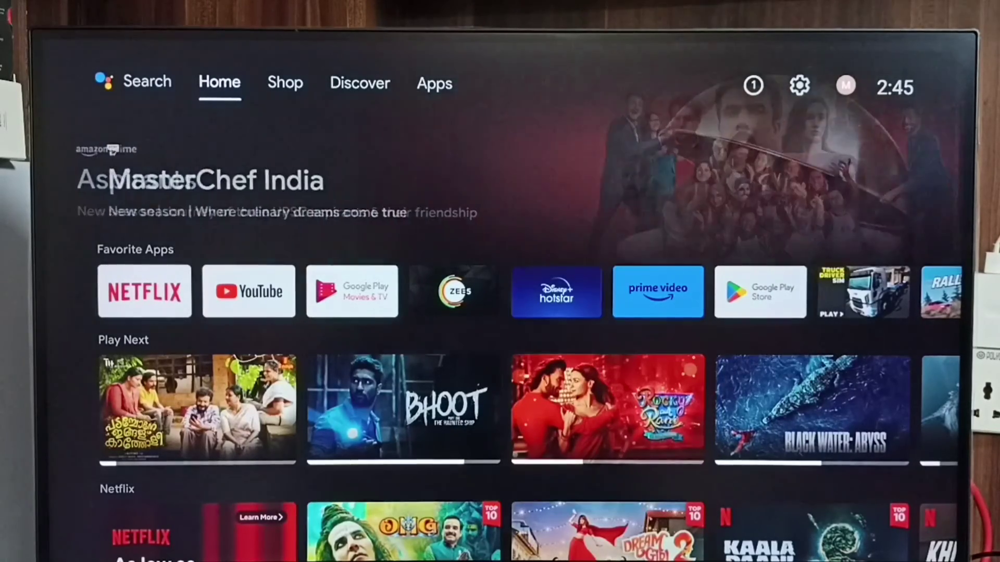
- Open Settings > Device Preferences > About to show the TV's model and build details
key(Right)
key(Right)
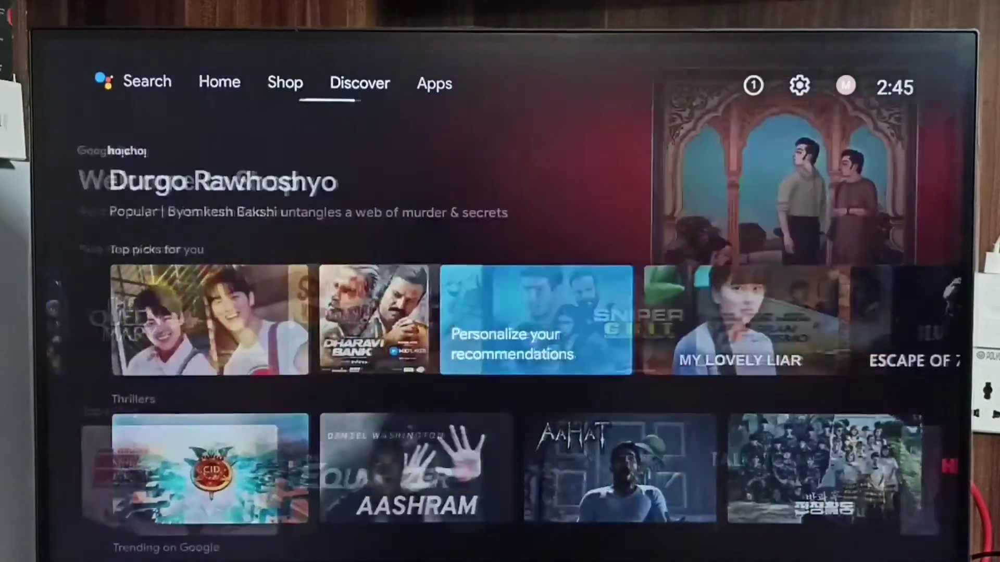
key(Right)
key(Right)
key(Right)
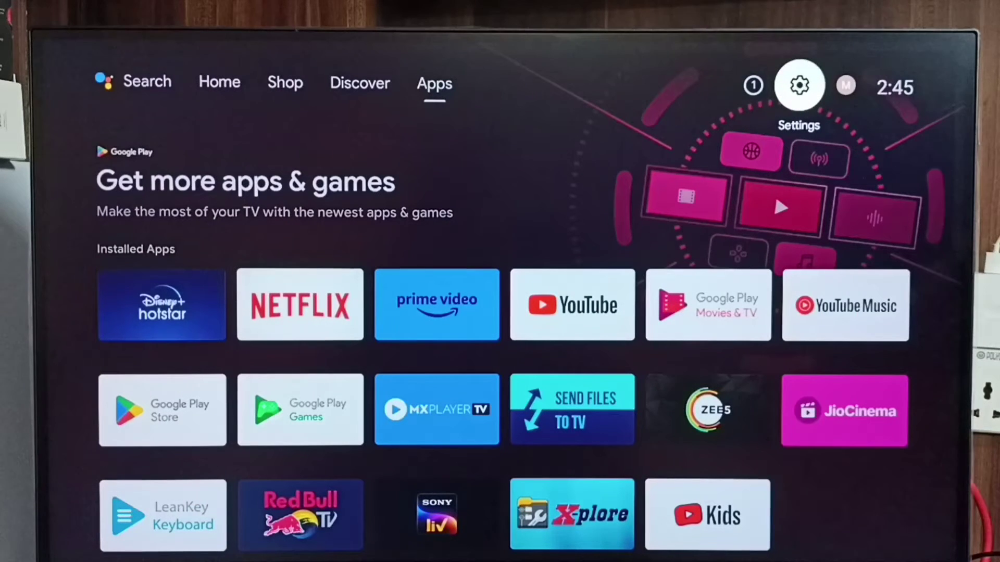
key(Return)
key(Down)
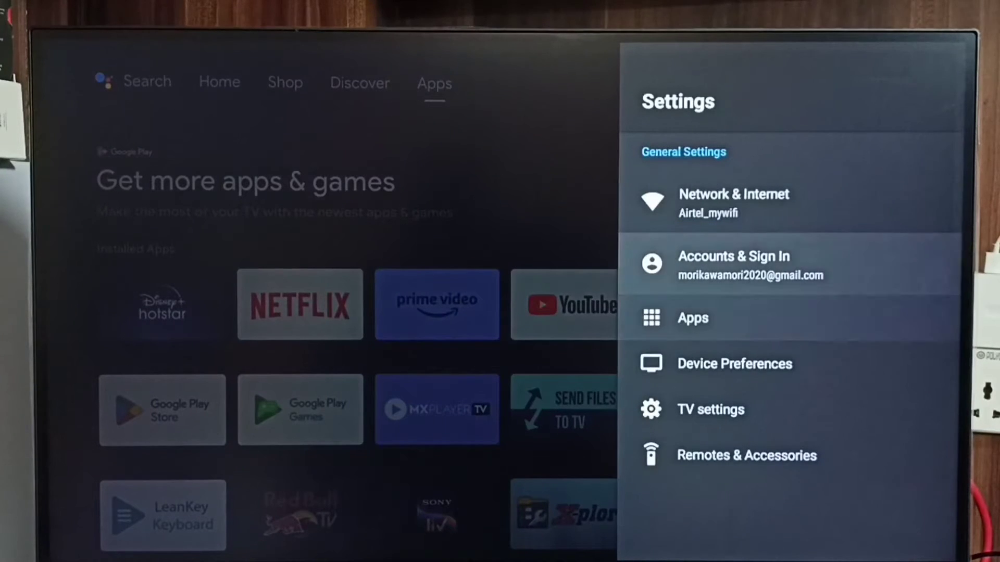
key(Down)
key(Down)
key(Return)
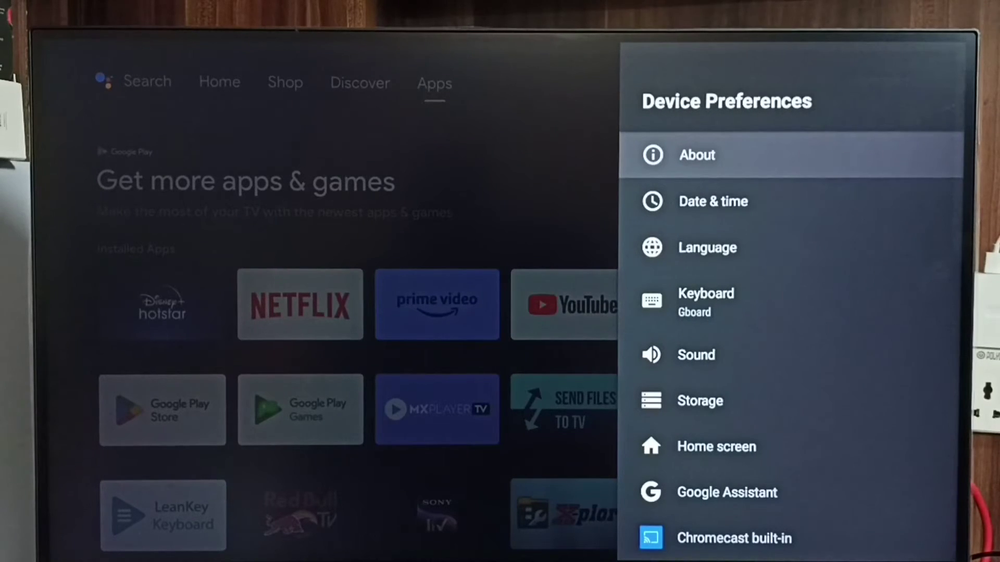
key(Return)
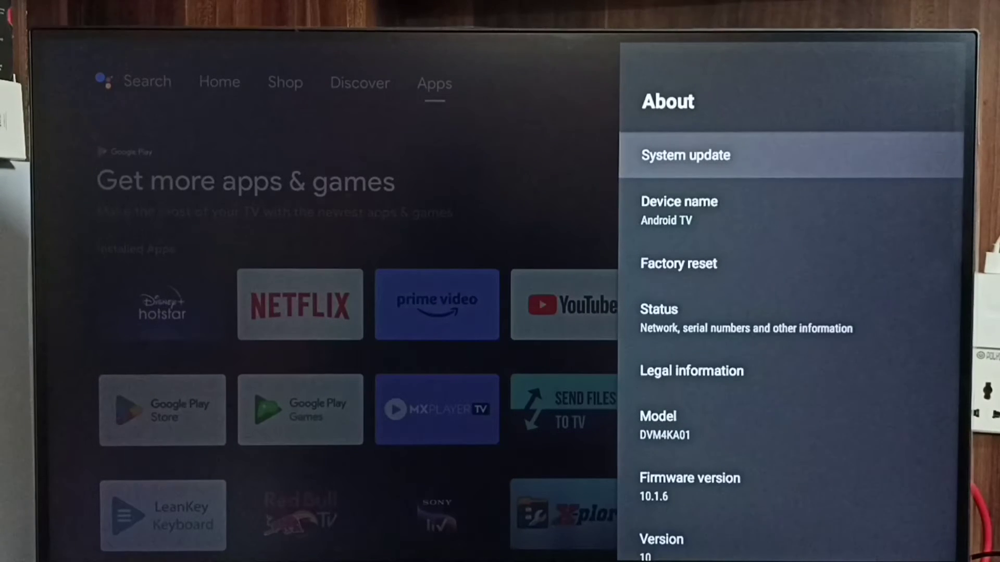
- Activate the Build entry repeatedly until 'You are now a developer!' appears
key(Down)
key(Down)
key(Down)
key(Down)
key(Down)
key(Down)
key(Down)
key(Down)
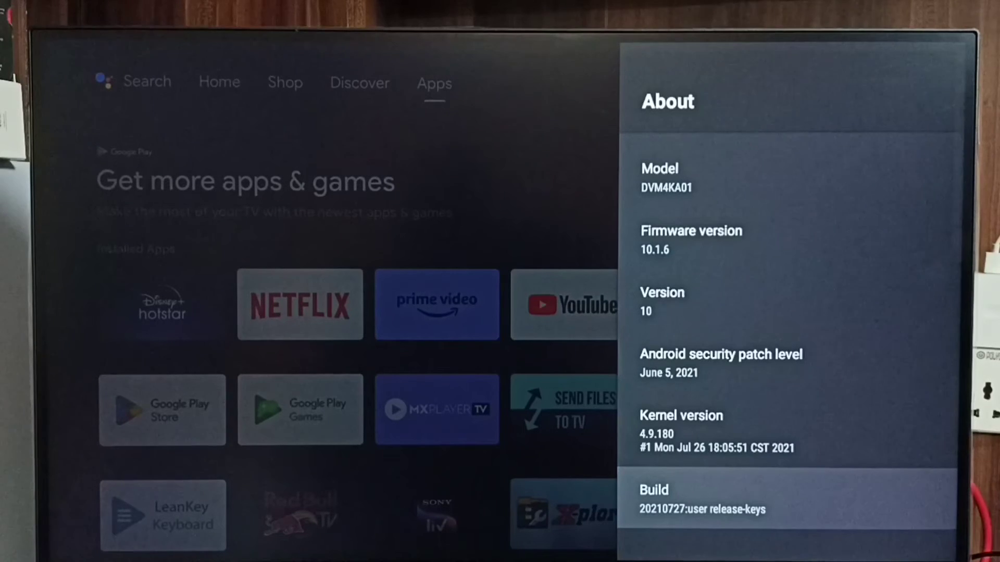
key(Return)
key(Return)
key(Return)
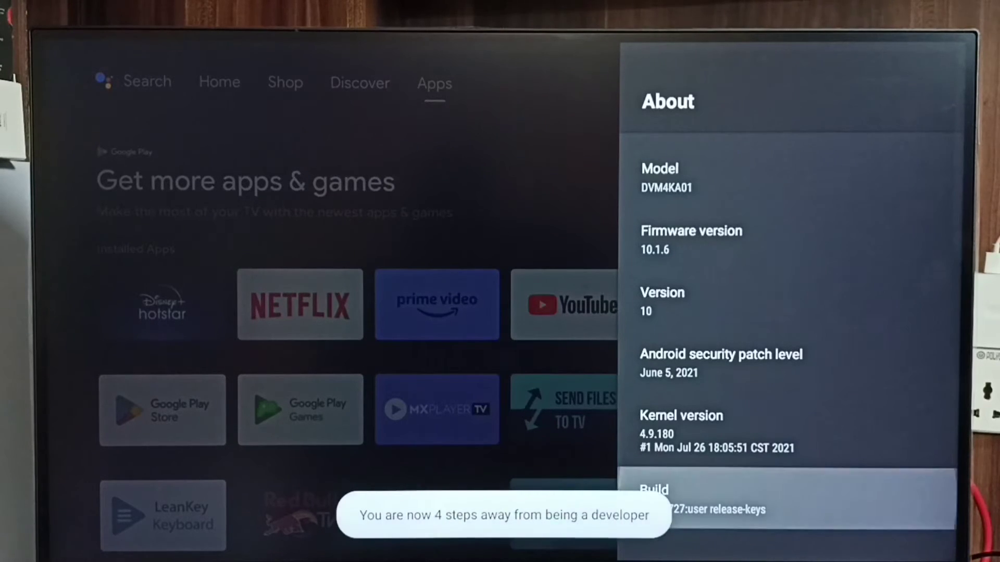
key(Return)
key(Return)
key(Return)
key(Return)
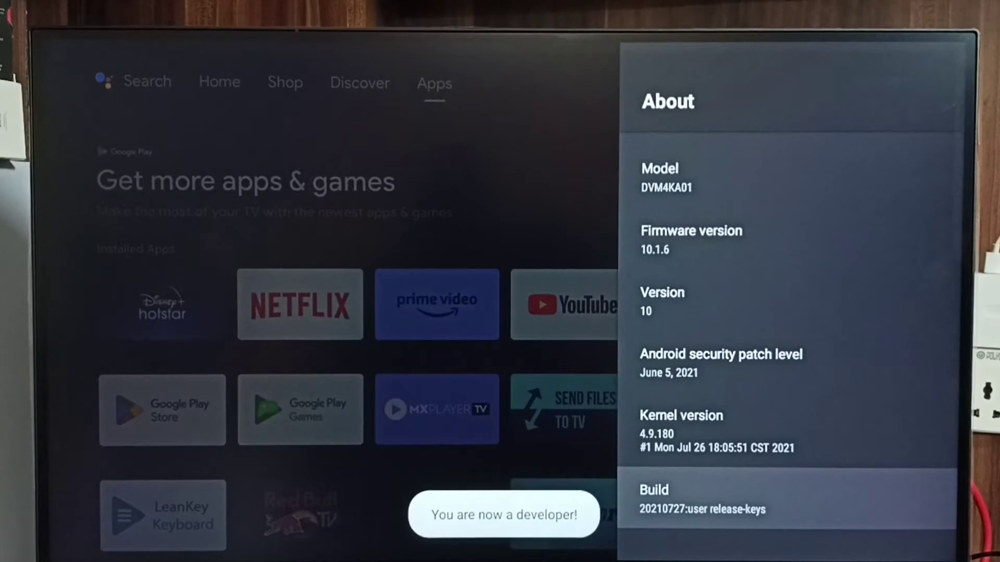
- Return to Device Preferences and open the newly listed Developer options page
key(Escape)
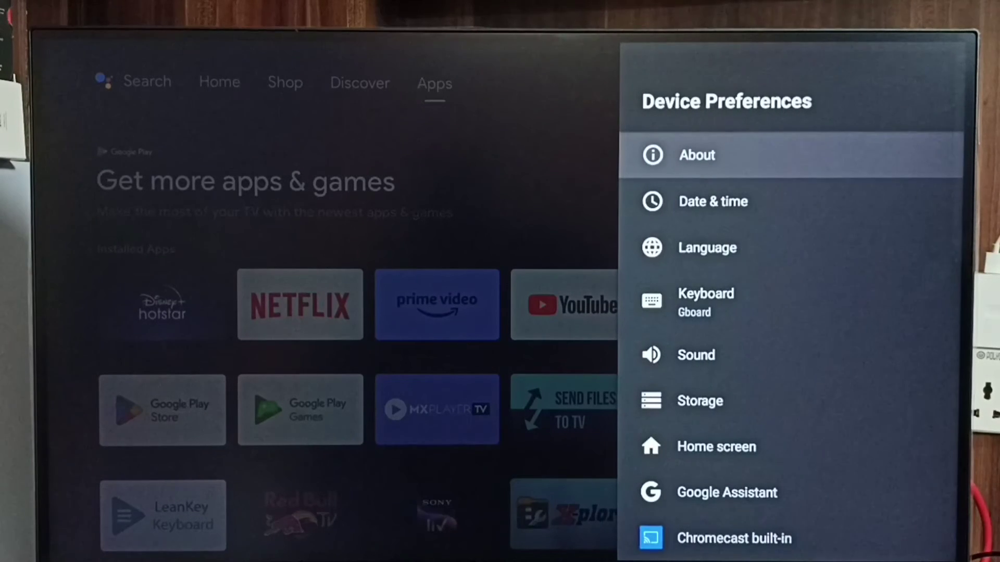
key(Down)
key(Down)
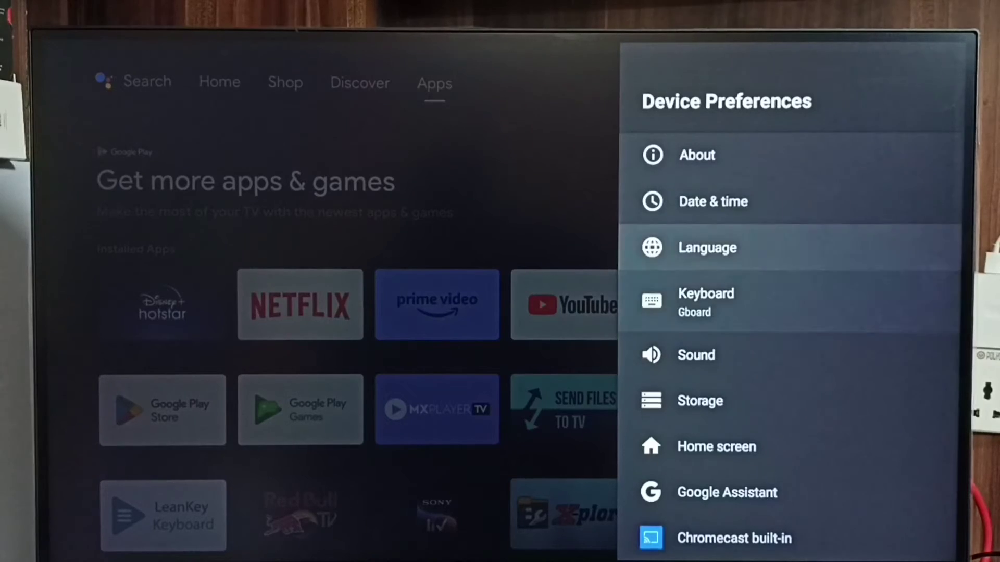
key(Down)
key(Down)
key(Down)
key(Down)
key(Down)
key(Down)
key(Down)
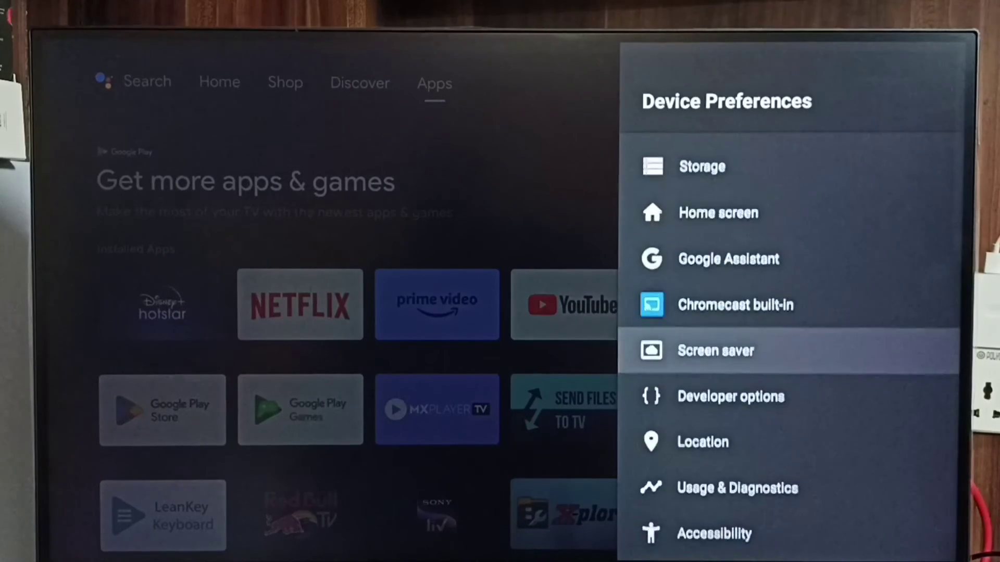
key(Down)
key(Return)
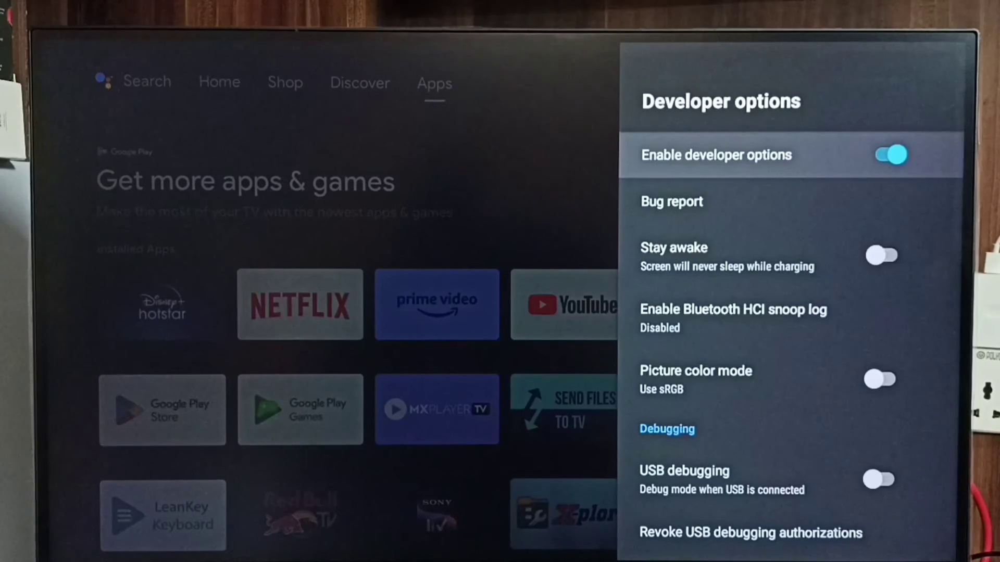
key(Down)
key(Down)
key(Down)
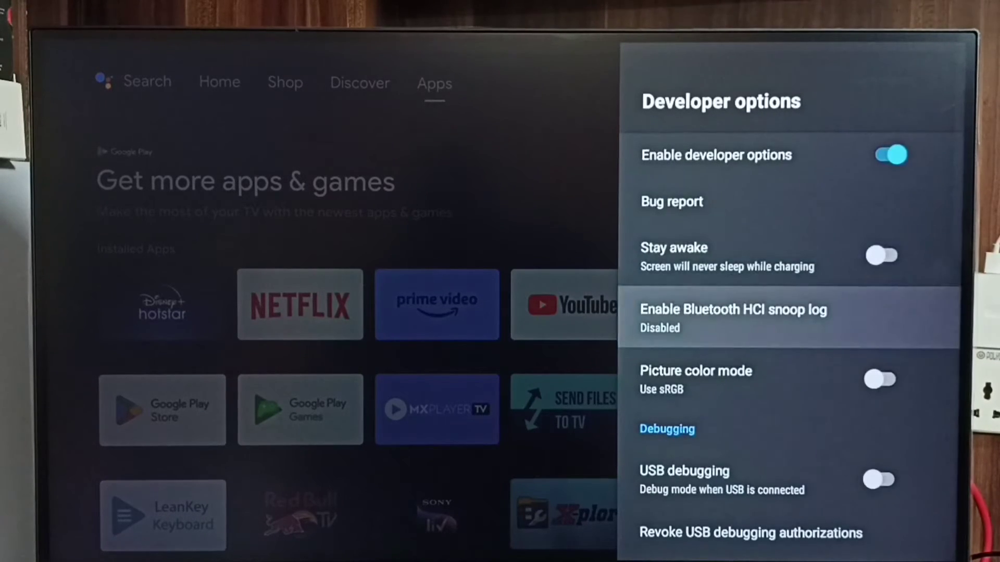
key(Down)
key(Down)
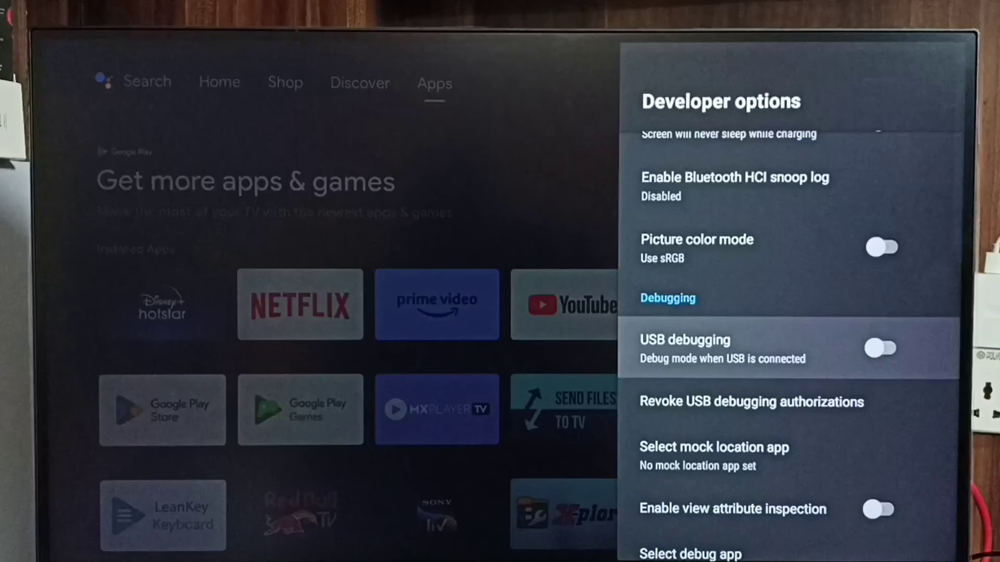
key(Return)
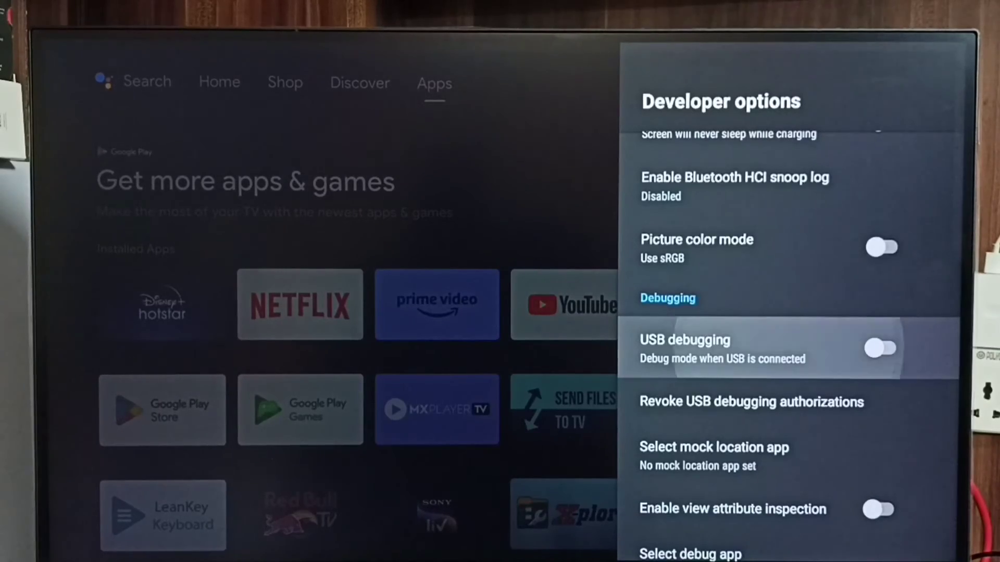
key(Return)
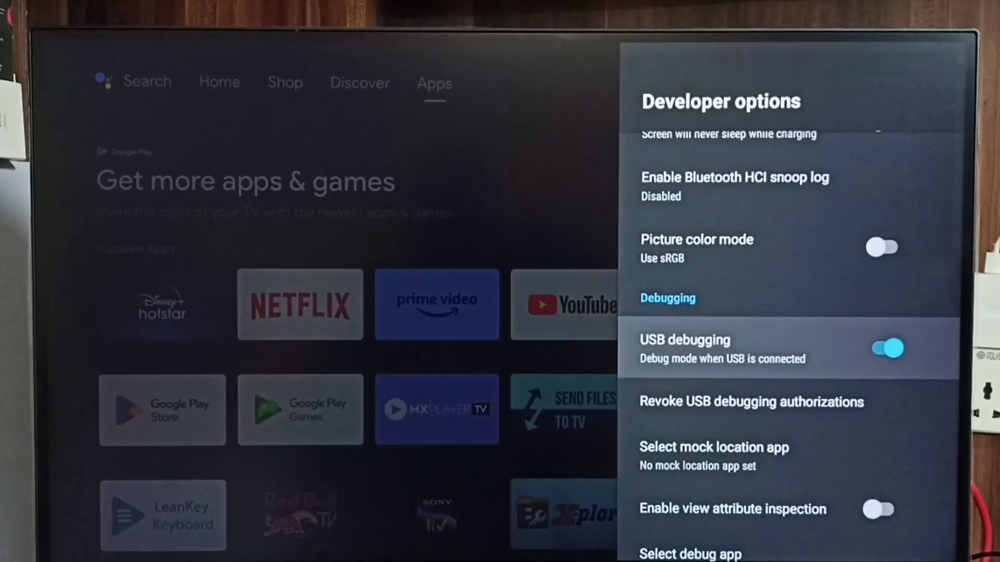
key(Down)
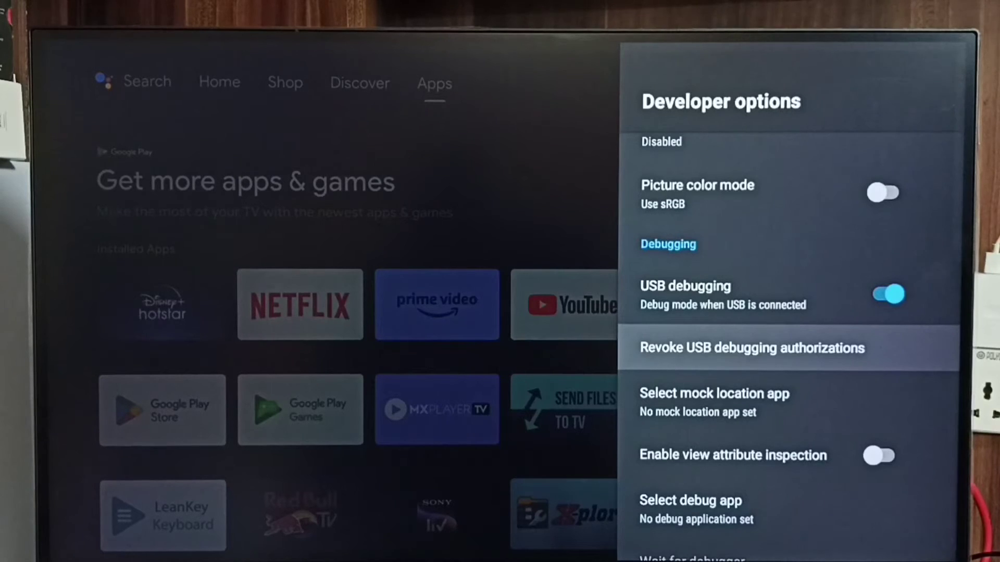
key(Up)
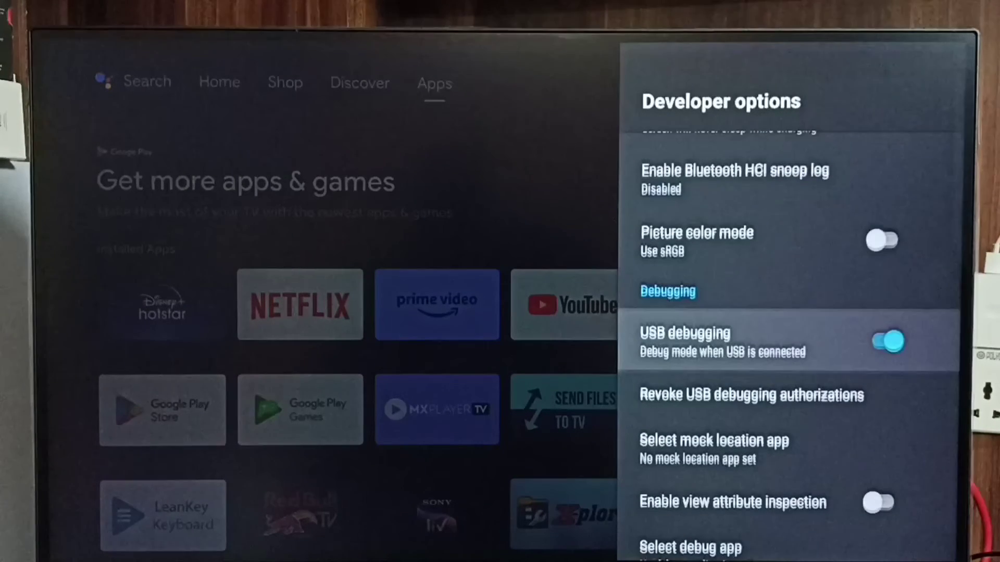
key(Return)
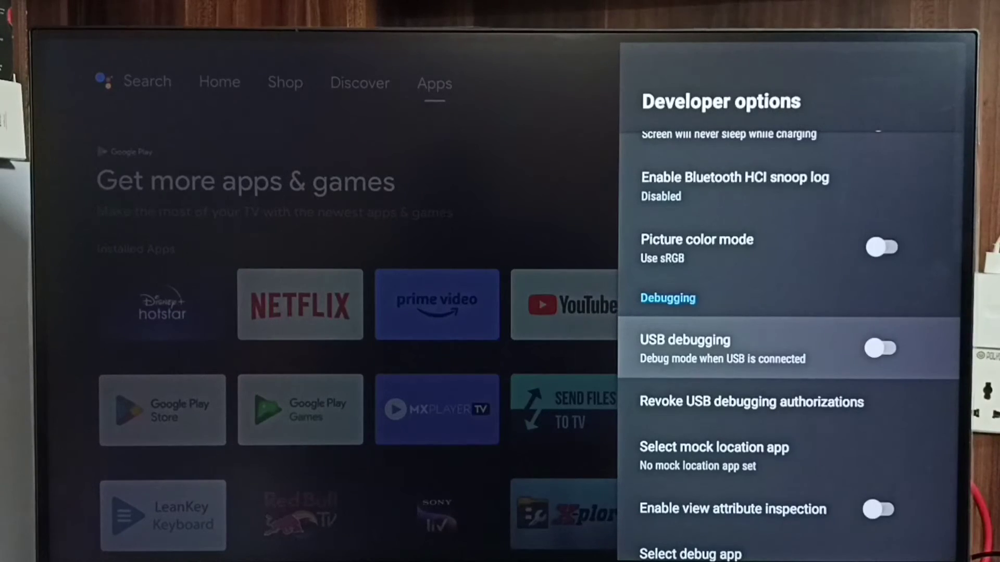
- Switch the 'Enable developer options' toggle off
key(Up)
key(Up)
key(Up)
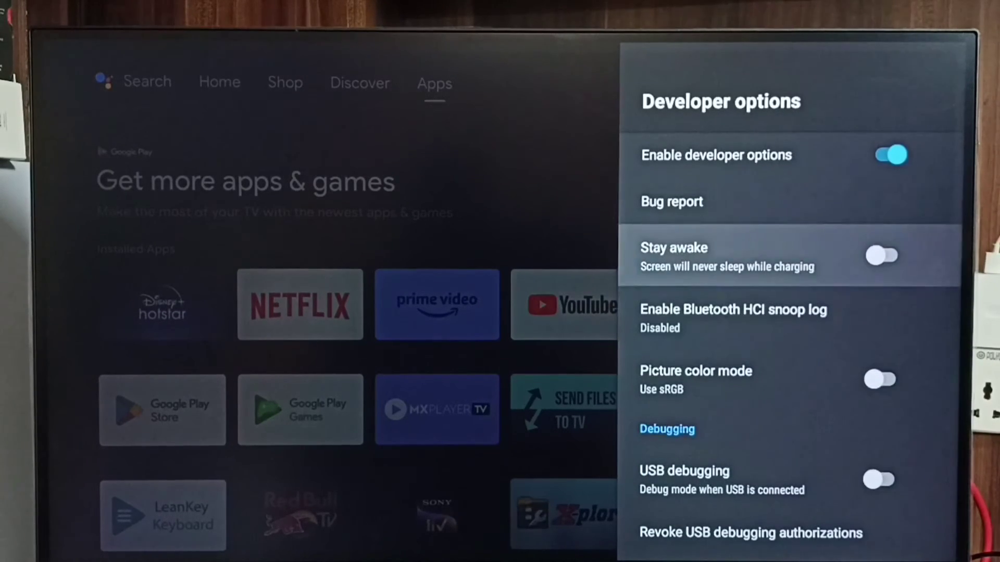
key(Up)
key(Up)
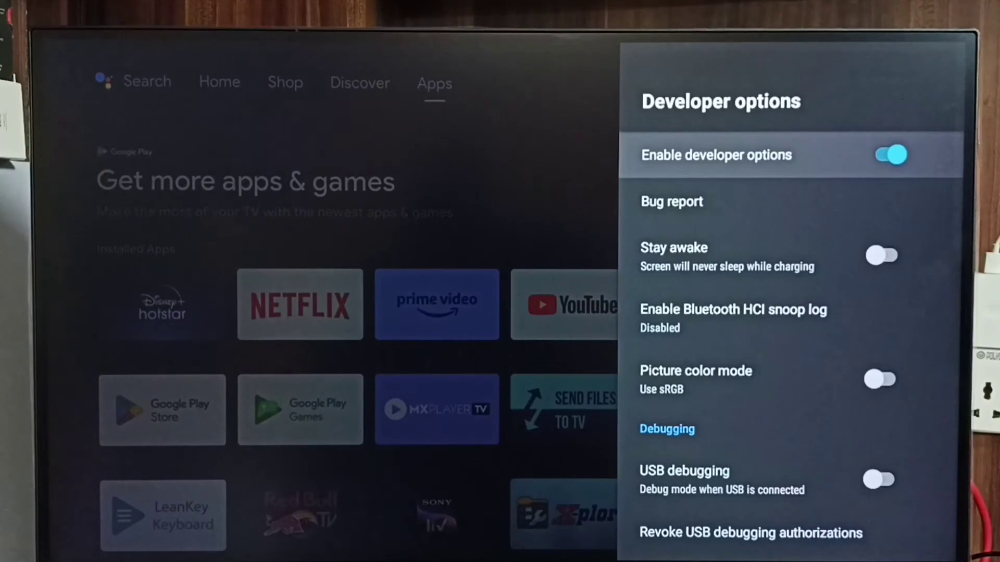
key(Return)
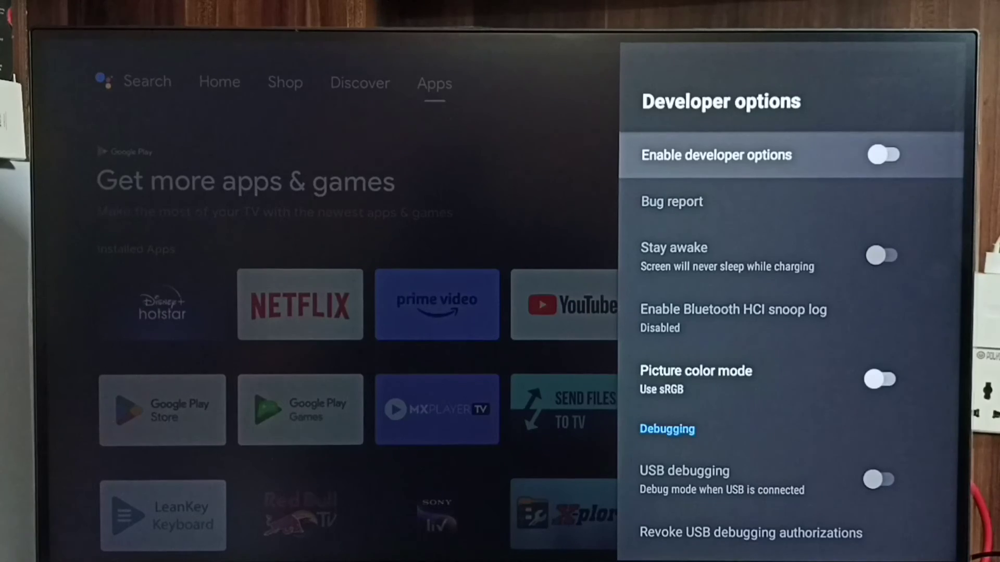
- Leave Developer options for the Device Preferences list, where developer options are now hidden
key(Escape)
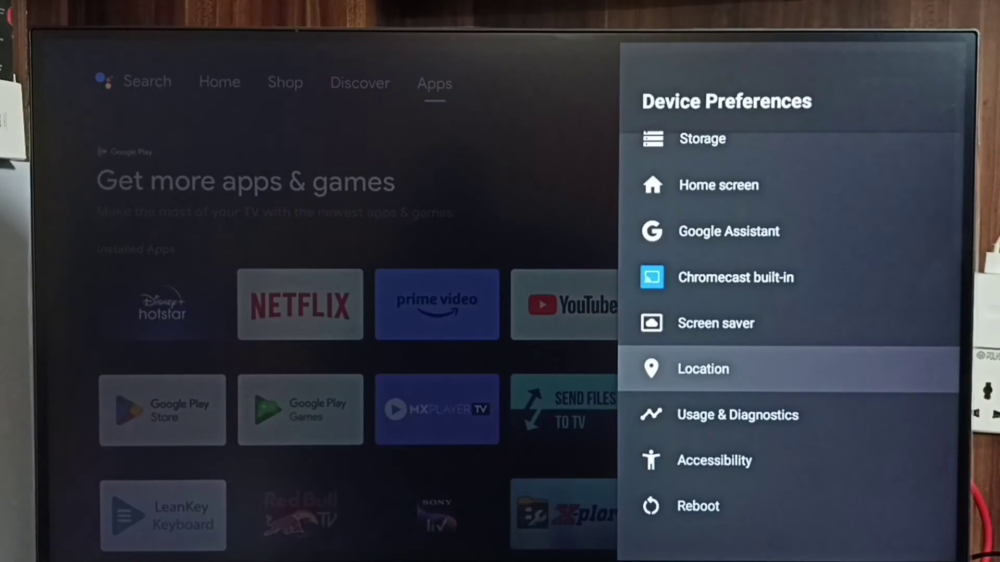